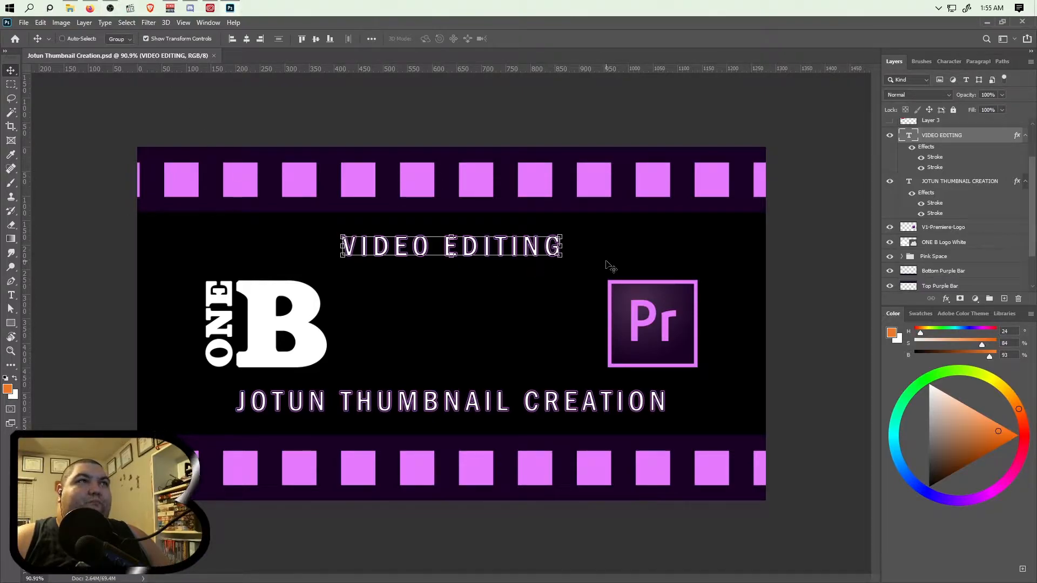
- Try to replace JOTUN with VIDEO EDITING in the lower title text
double_click(669, 413)
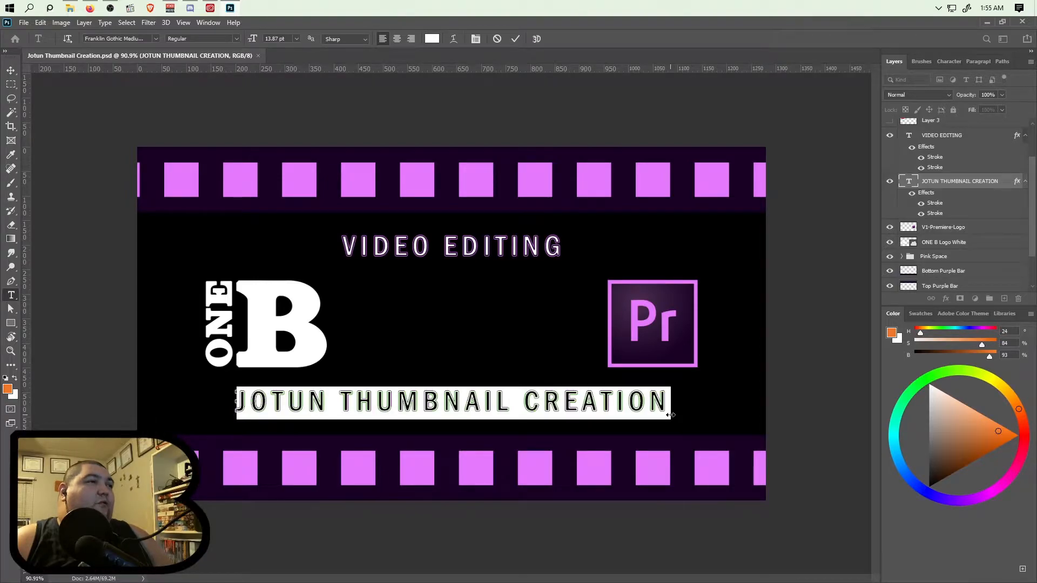
left_click(326, 402)
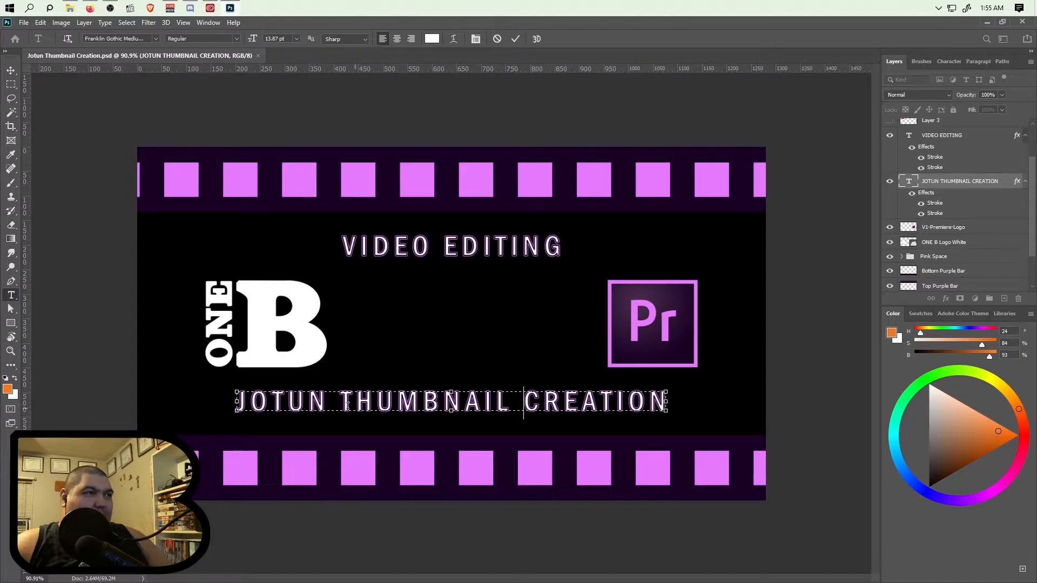
left_click_drag(327, 402, 234, 413)
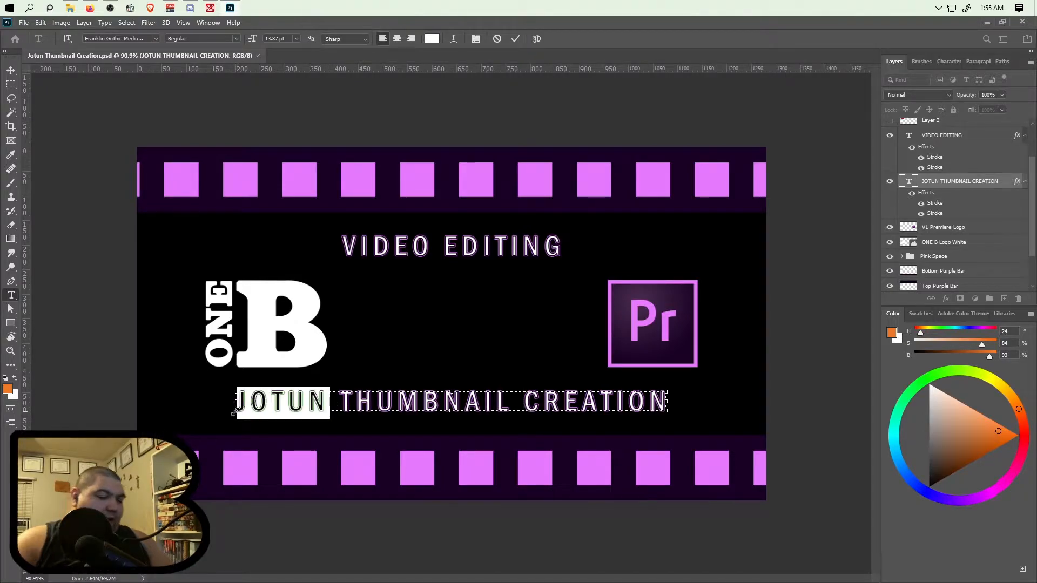
type("VIDEO ED")
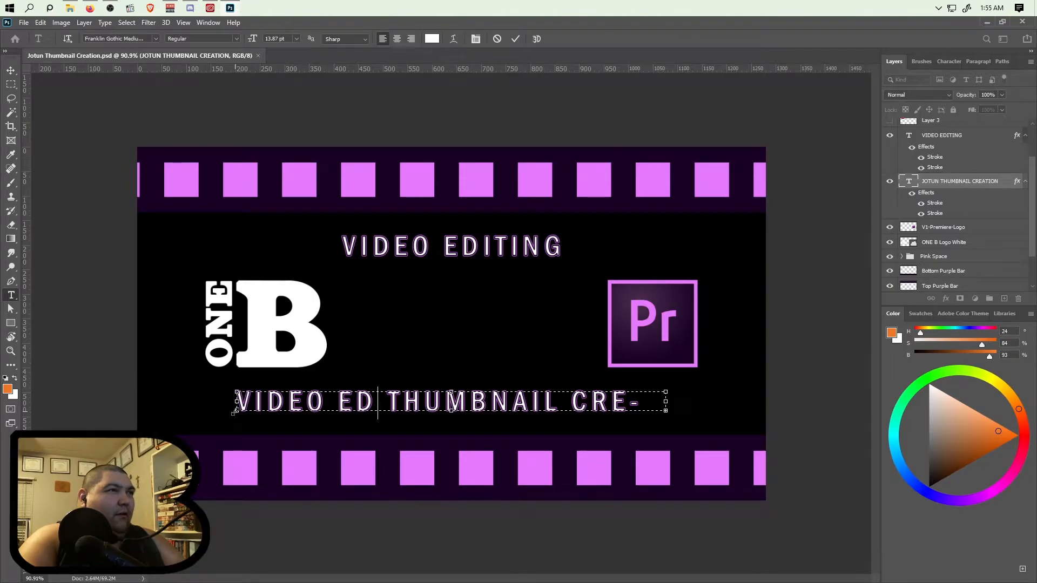
type("tin")
key("BackSpace")
key("BackSpace")
key("BackSpace")
type("TING")
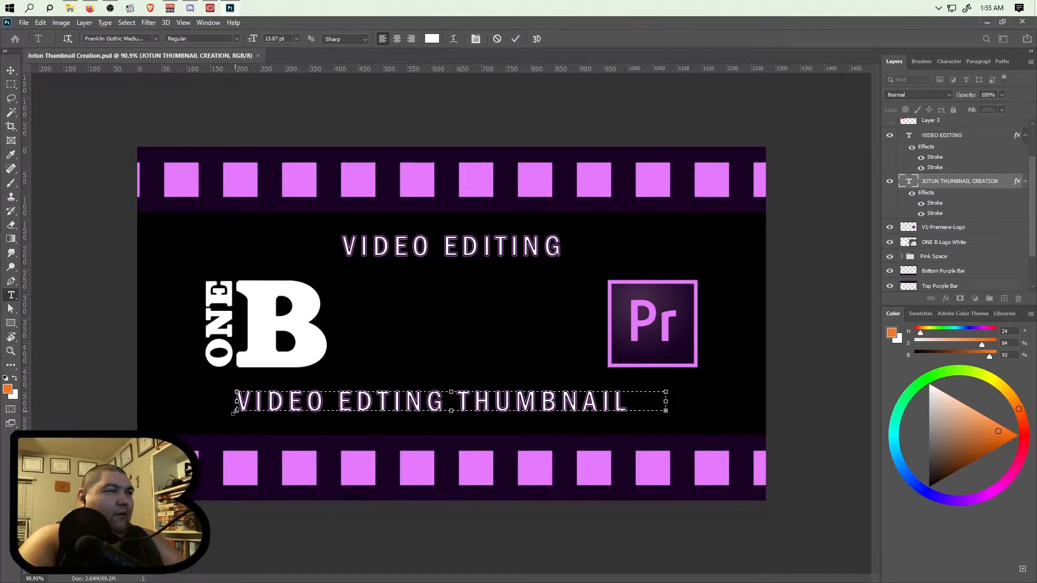
- Remove the words before THUMBNAIL CREATION in the lower title, including the leading space
key("BackSpace")
key("BackSpace")
key("BackSpace")
key("BackSpace")
key("BackSpace")
key("BackSpace")
key("BackSpace")
key("BackSpace")
key("BackSpace")
key("BackSpace")
key("BackSpace")
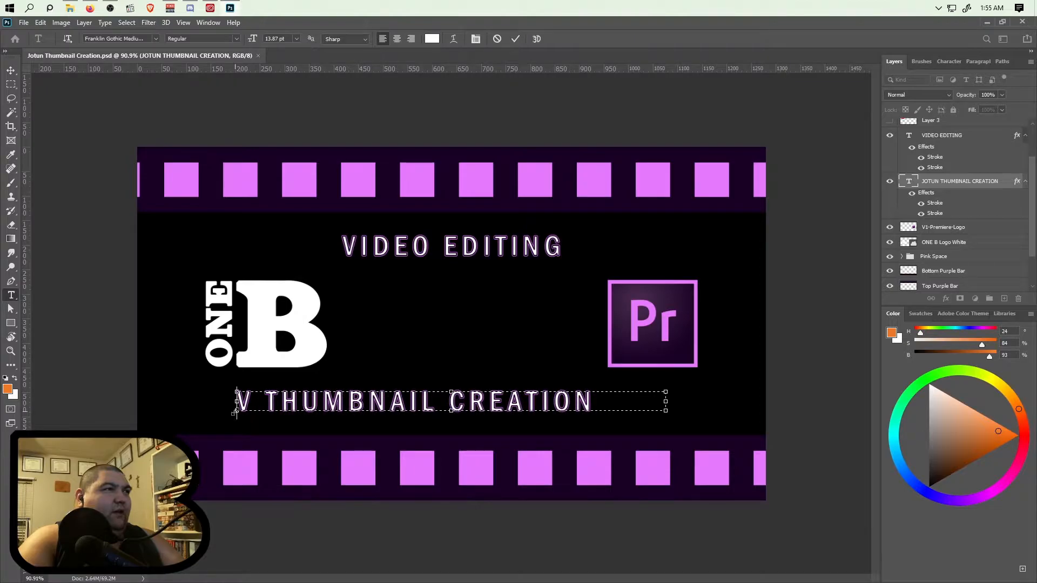
key("BackSpace")
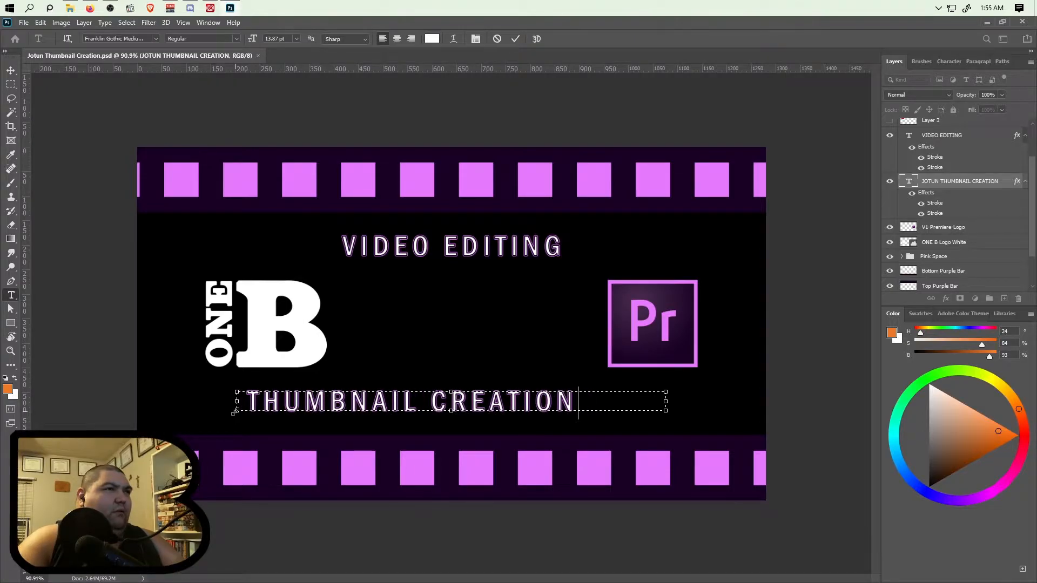
left_click(247, 401)
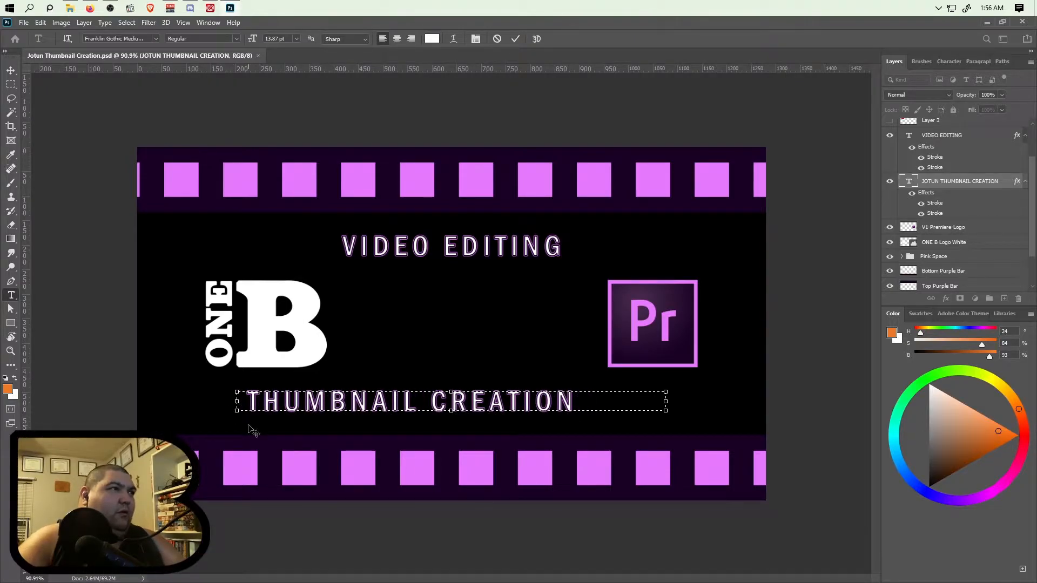
key("BackSpace")
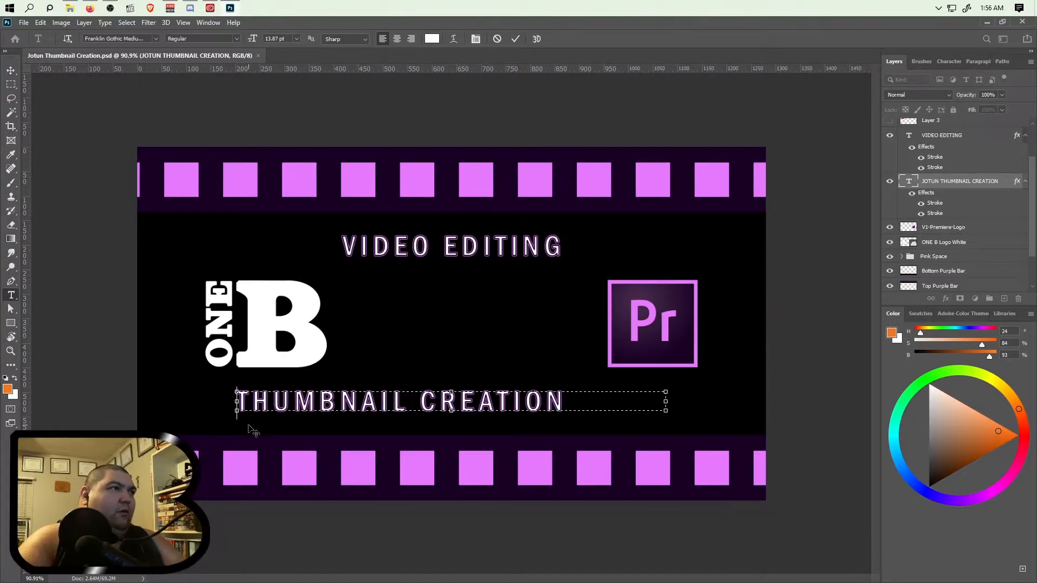
- Append the word TEMPLATE to the lower title, after THUMBNAIL CREATION
left_click(601, 406)
type("TEM-")
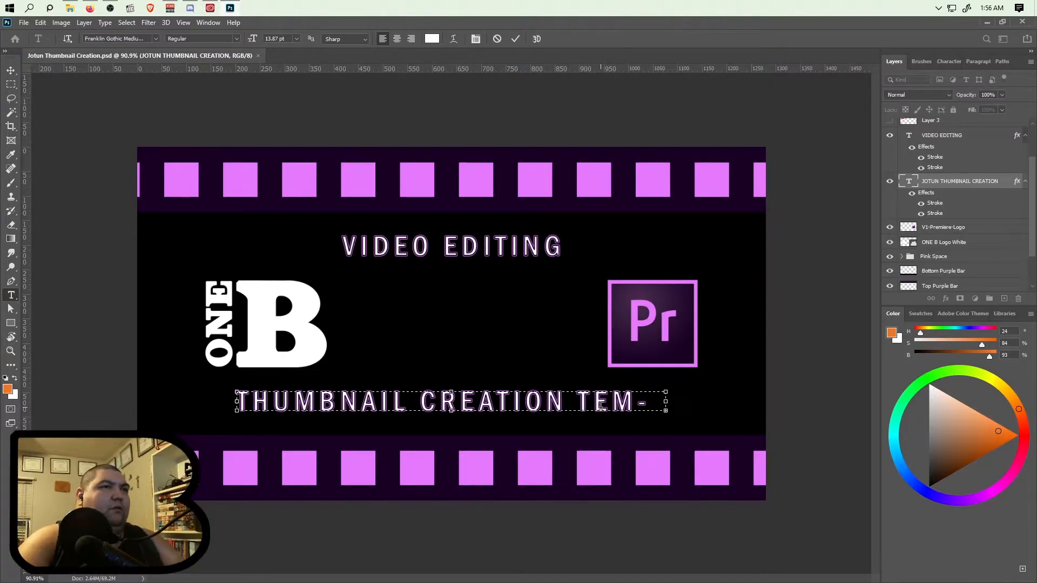
key("BackSpace")
type("PLATE")
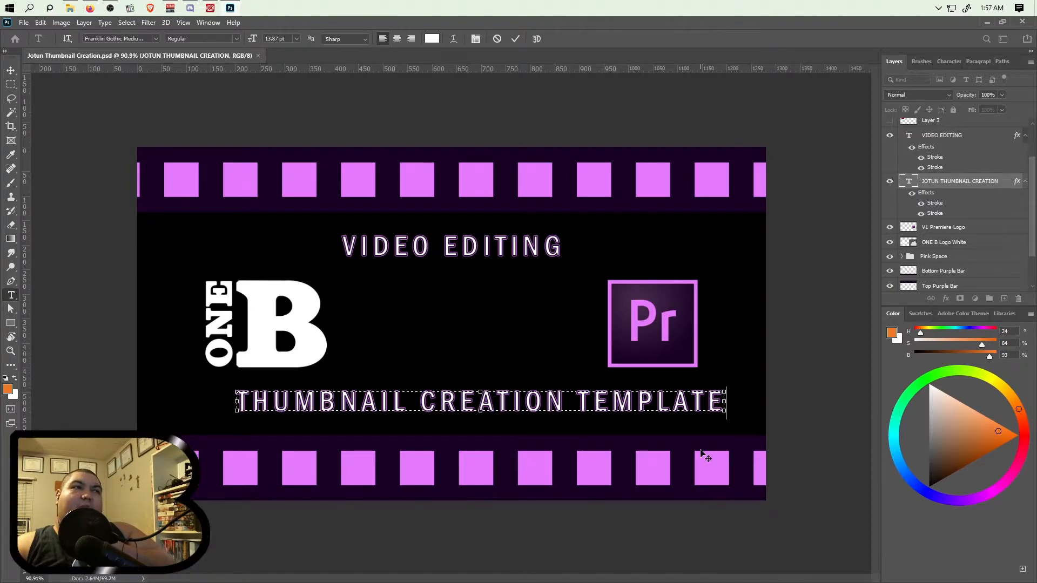
- Try CREATION TEMPLATE on a second line in a taller text box, and discard all the lower title's edits
left_click(420, 404)
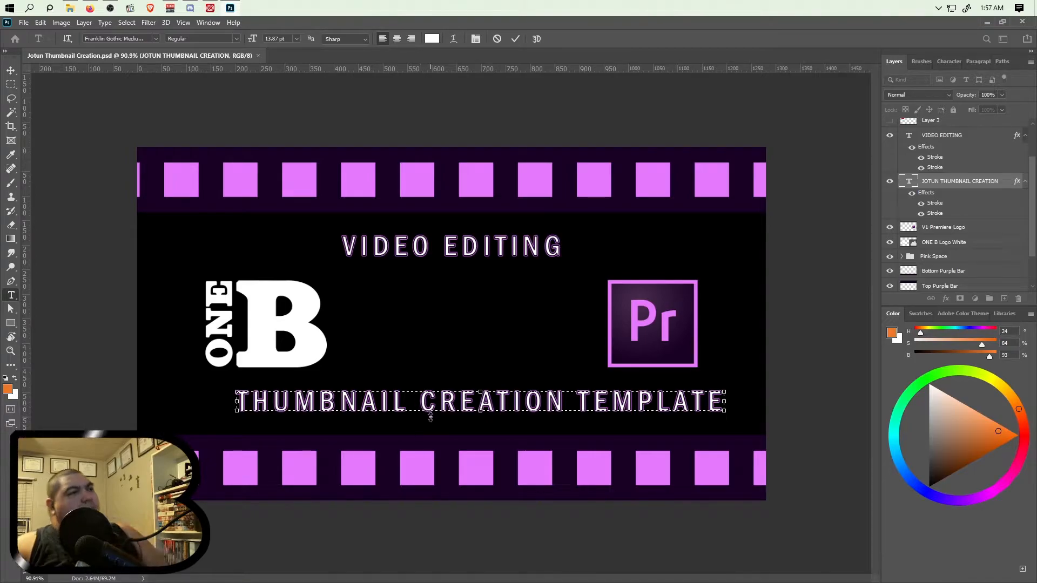
key("BackSpace")
key("shift+End")
key("Delete")
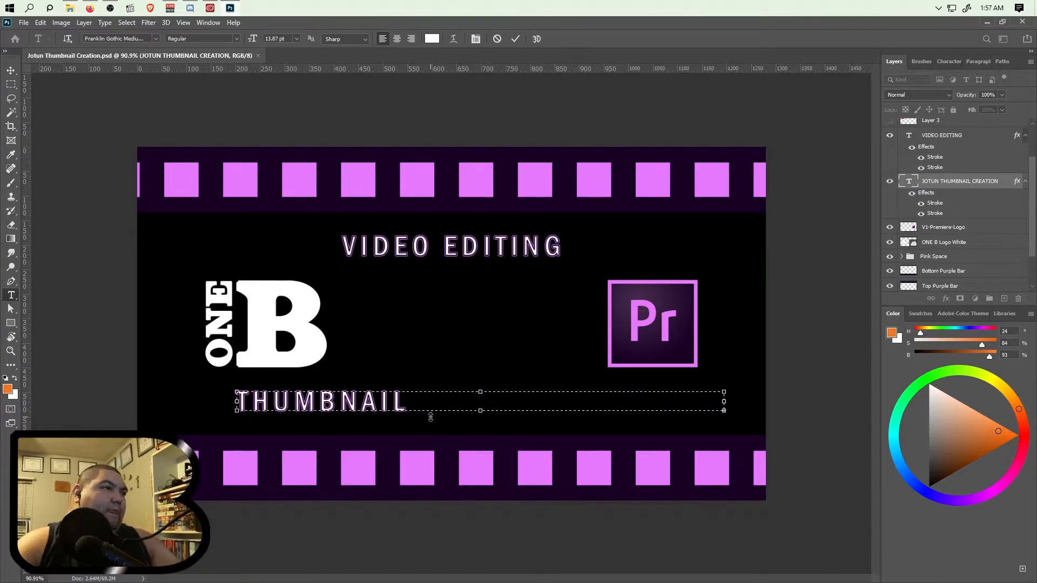
left_click_drag(480, 410, 480, 440)
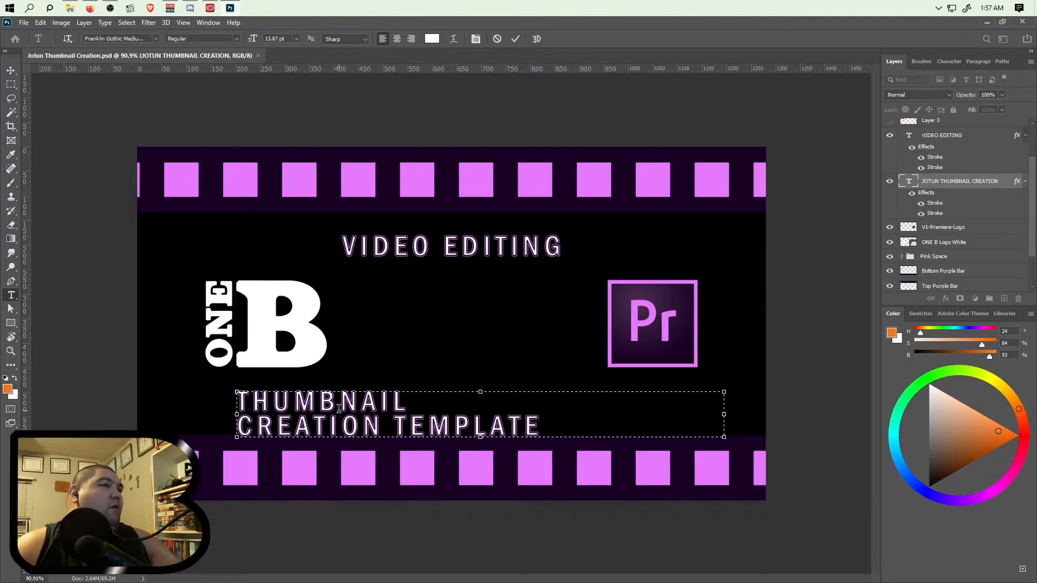
left_click(495, 43)
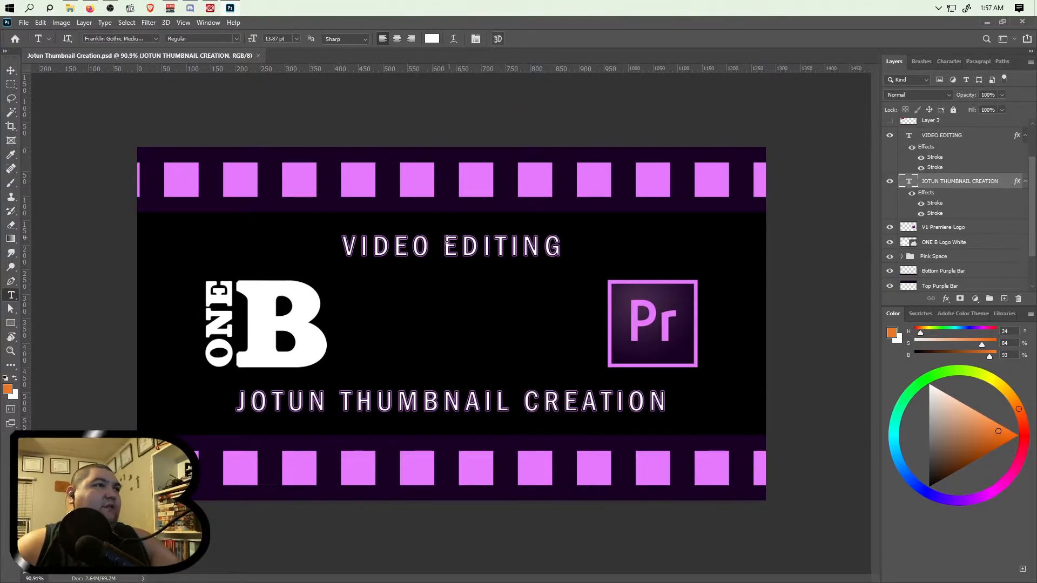
- Open the recently used file Video-Editing-Thumbnail-Template-v1.psd
left_click(24, 23)
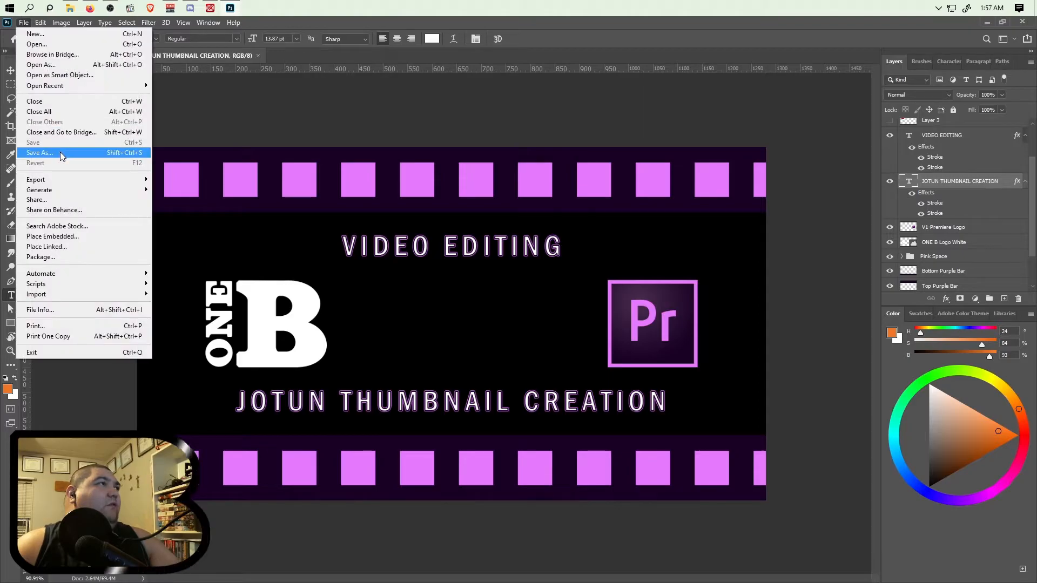
mouse_move(66, 89)
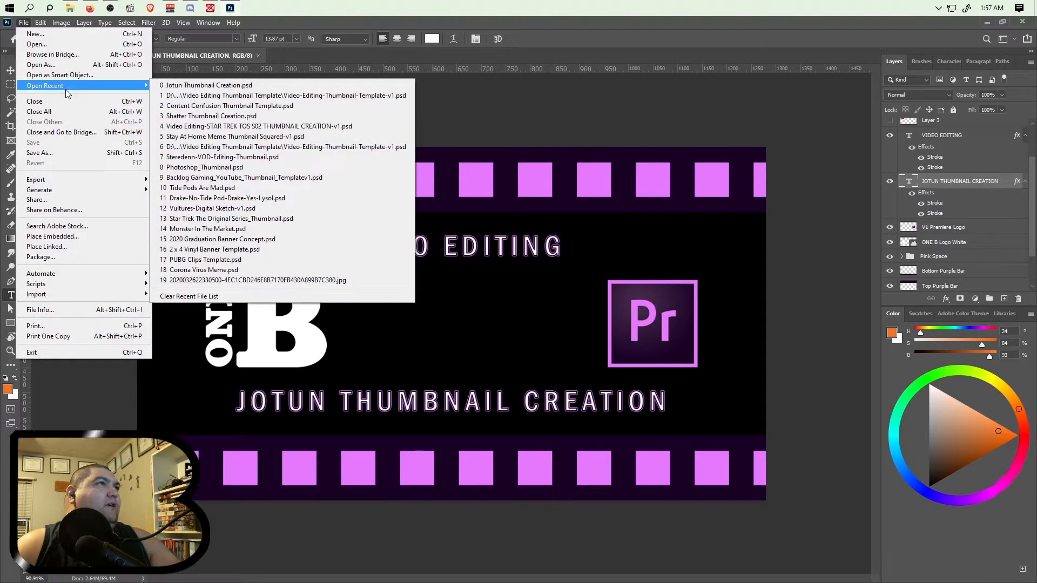
left_click(260, 95)
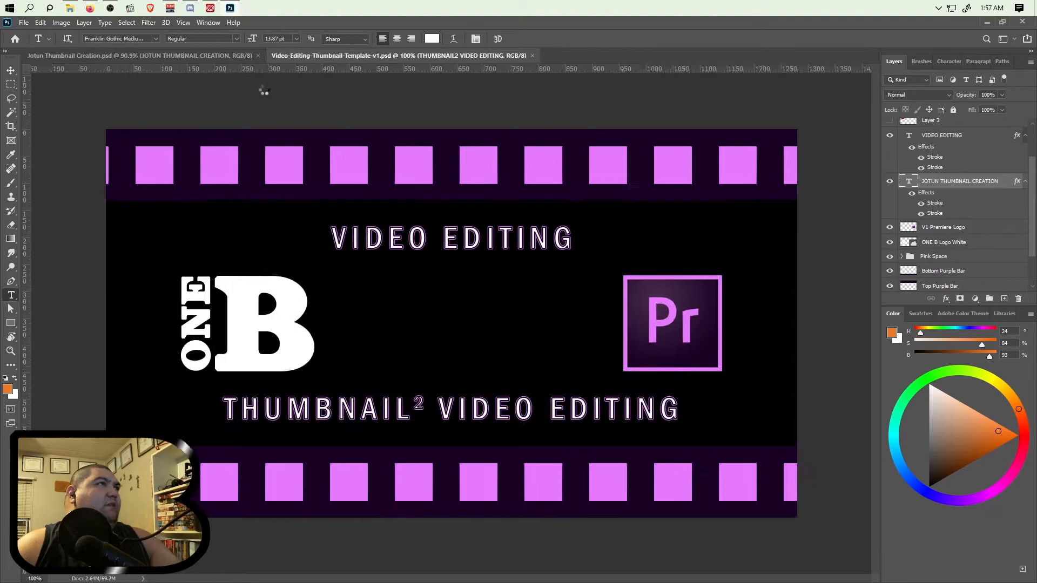
- Compare the two open documents and close Jotun Thumbnail Creation.psd
left_click(222, 51)
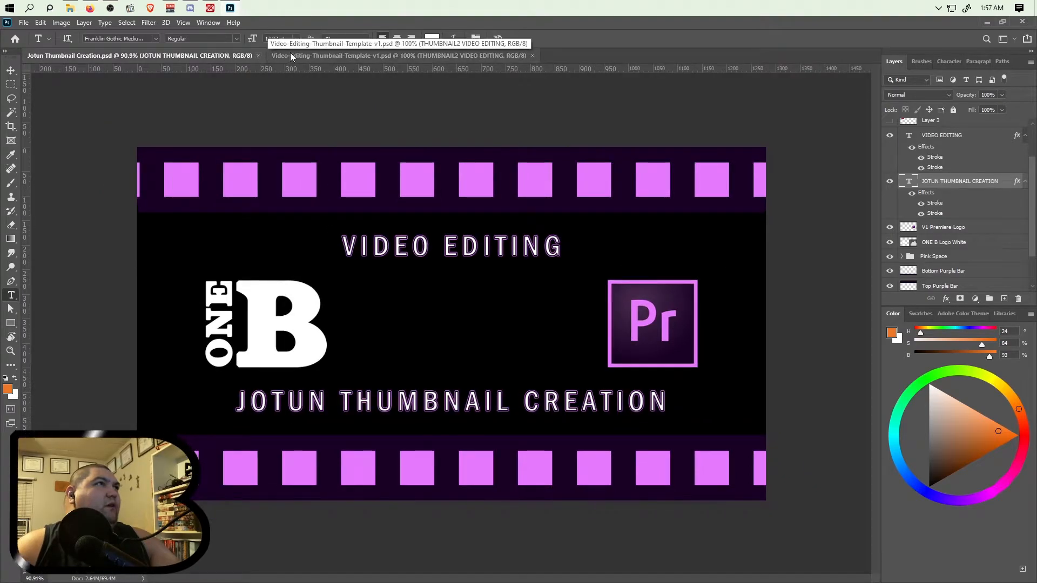
left_click(290, 54)
left_click(232, 55)
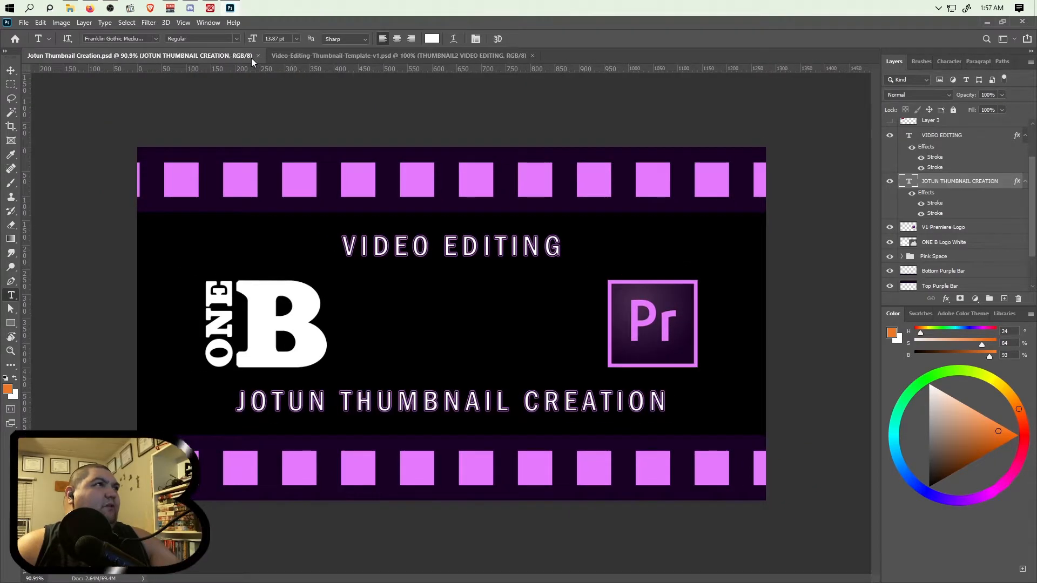
left_click(258, 55)
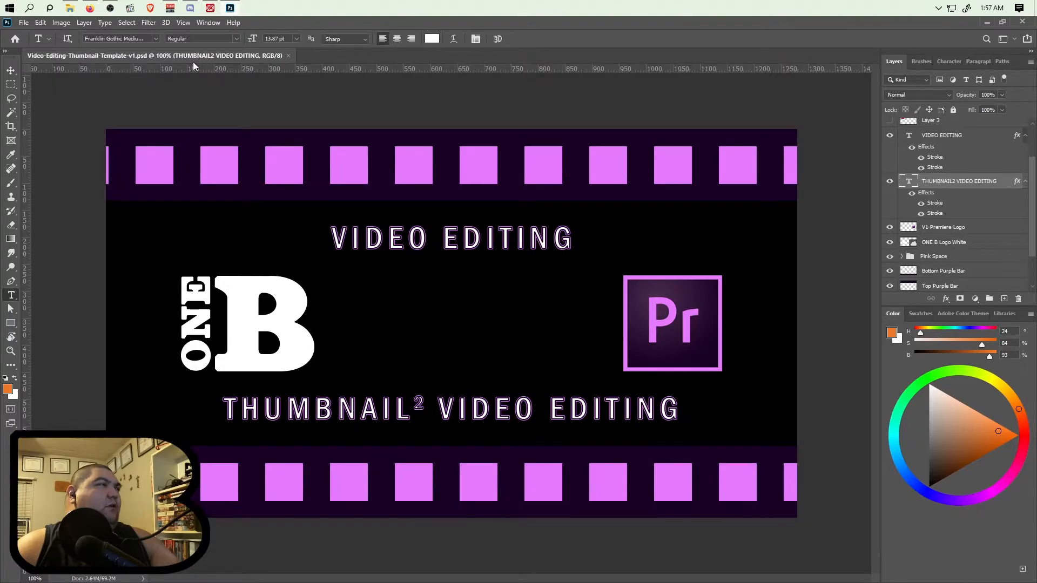
- Start saving the template under a new name, choosing to store it on the computer
left_click(23, 22)
left_click(70, 155)
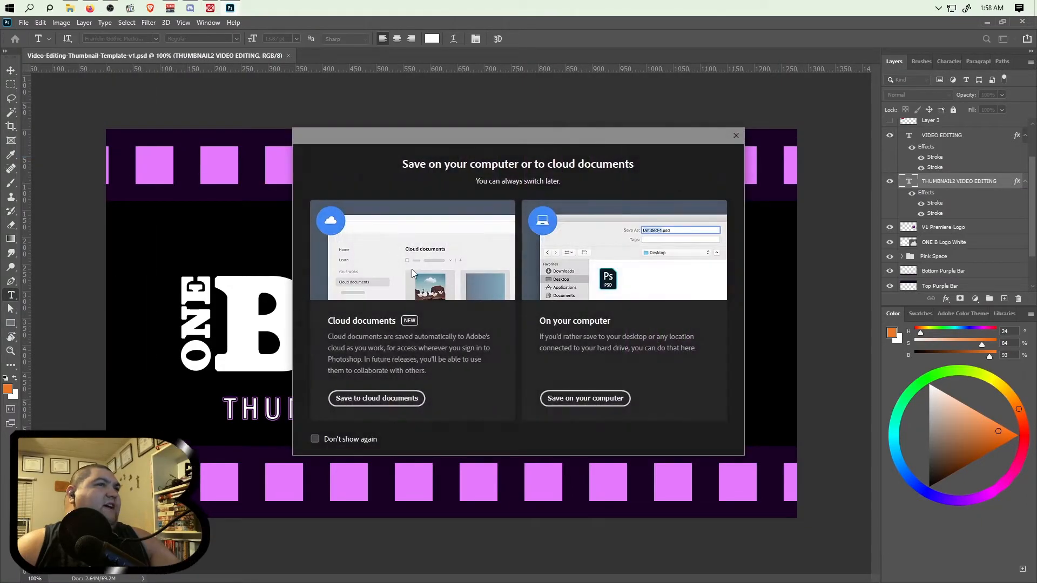
left_click(584, 398)
left_click(287, 166)
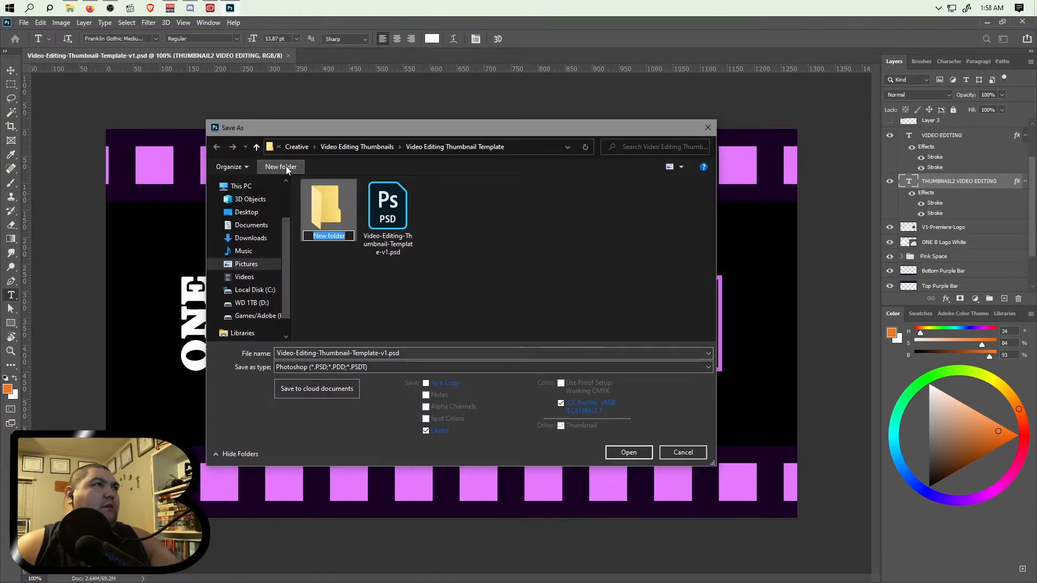
left_click(329, 222)
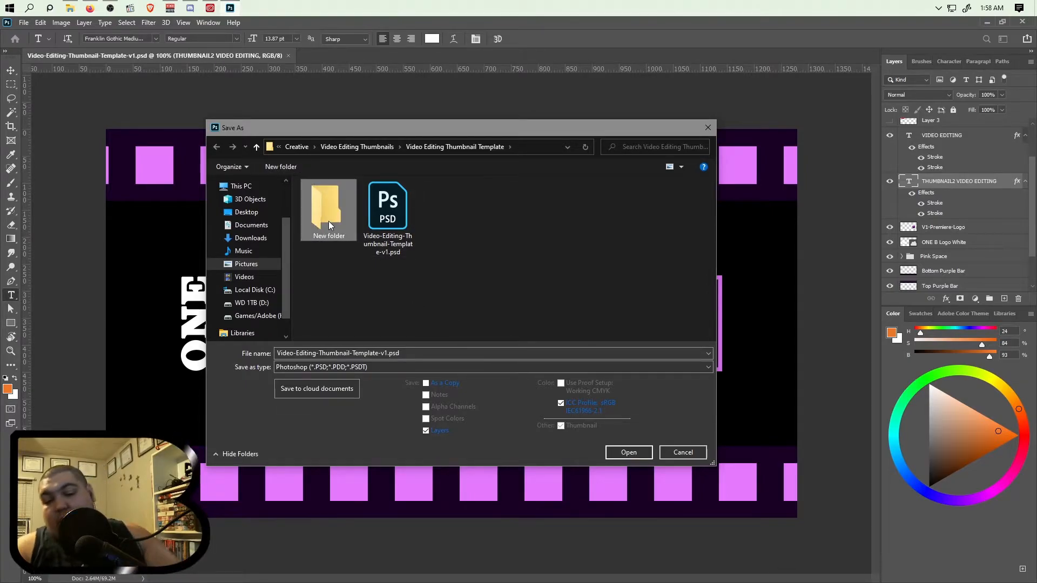
key("Delete")
- Create a folder named Video Editing Thumbnail Creation inside Video Editing Thumbnails and open it
left_click(359, 146)
left_click(281, 166)
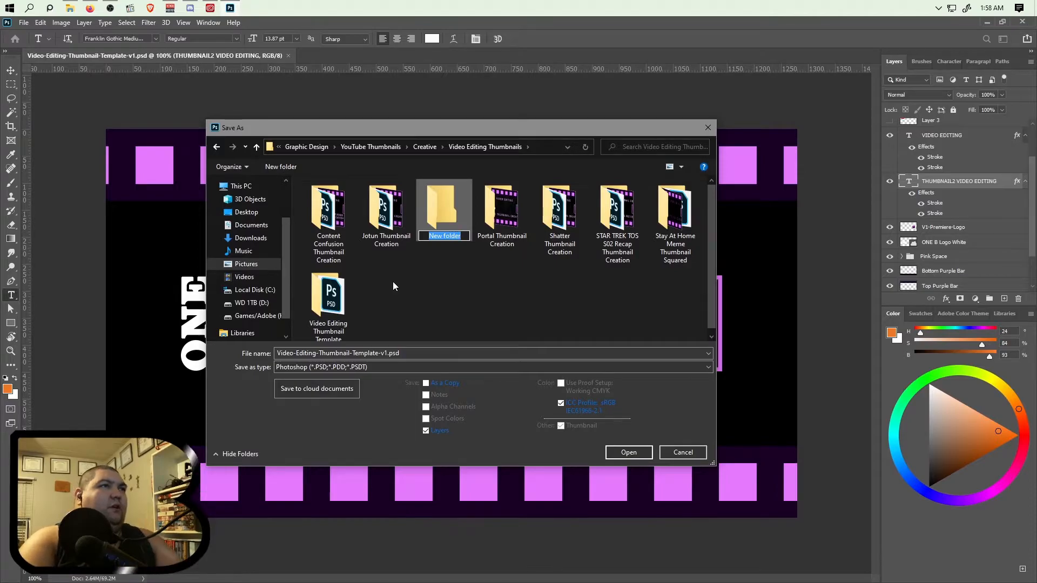
type("Video Edit")
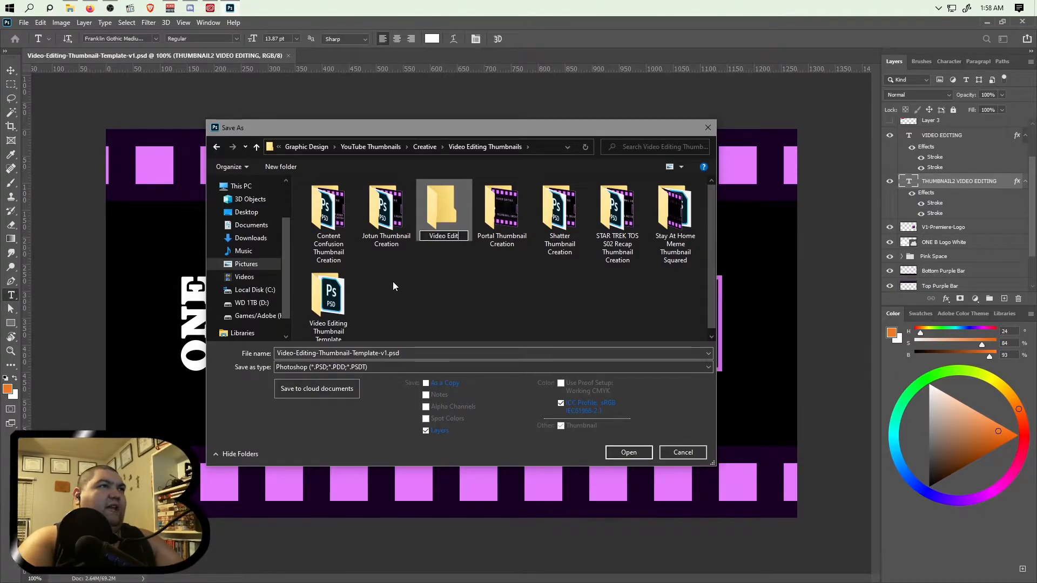
type("ing Thumbnail Creation")
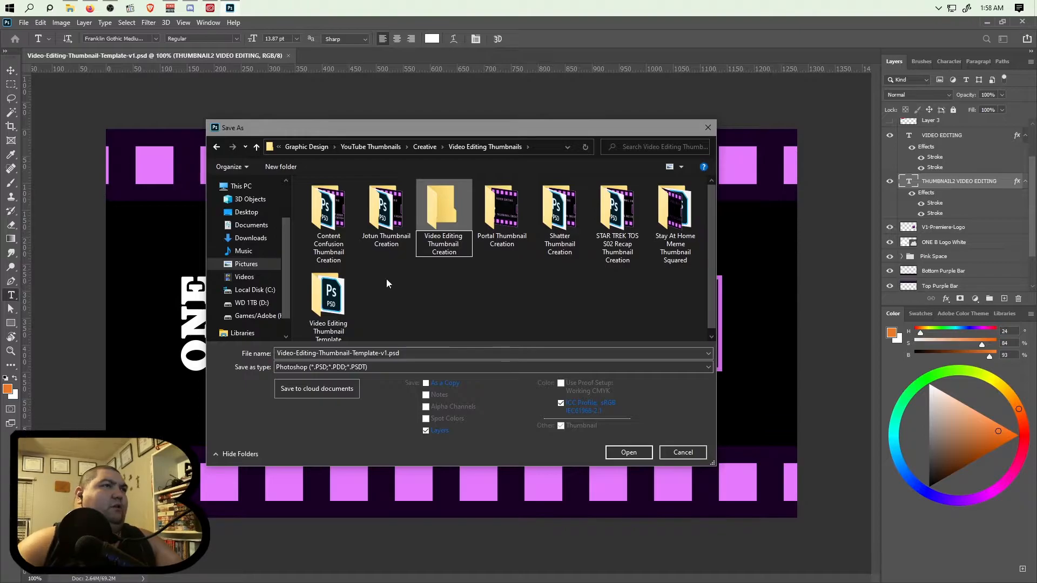
left_click(451, 295)
double_click(670, 246)
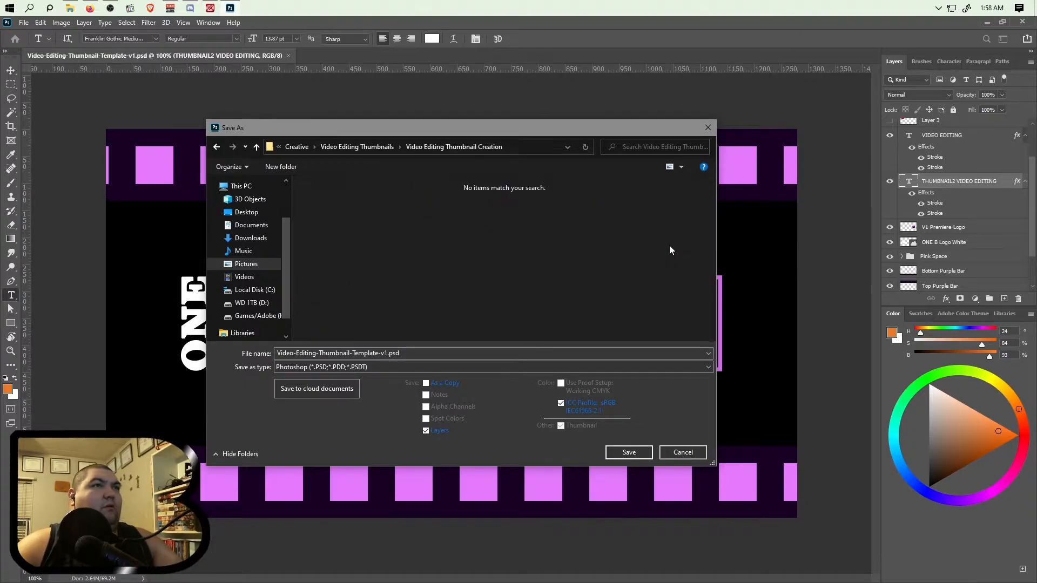
- Name the file Video Editing Thumbnail Template Creation.psd and save it in the new folder
left_click(372, 354)
left_click(386, 352)
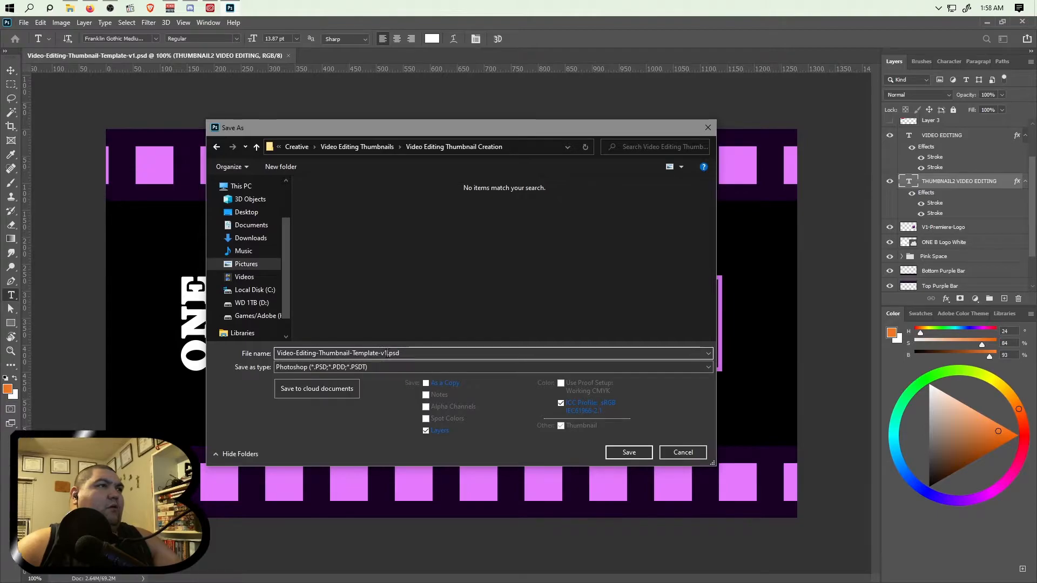
left_click_drag(387, 352, 235, 353)
type("Vide")
type("o Editin")
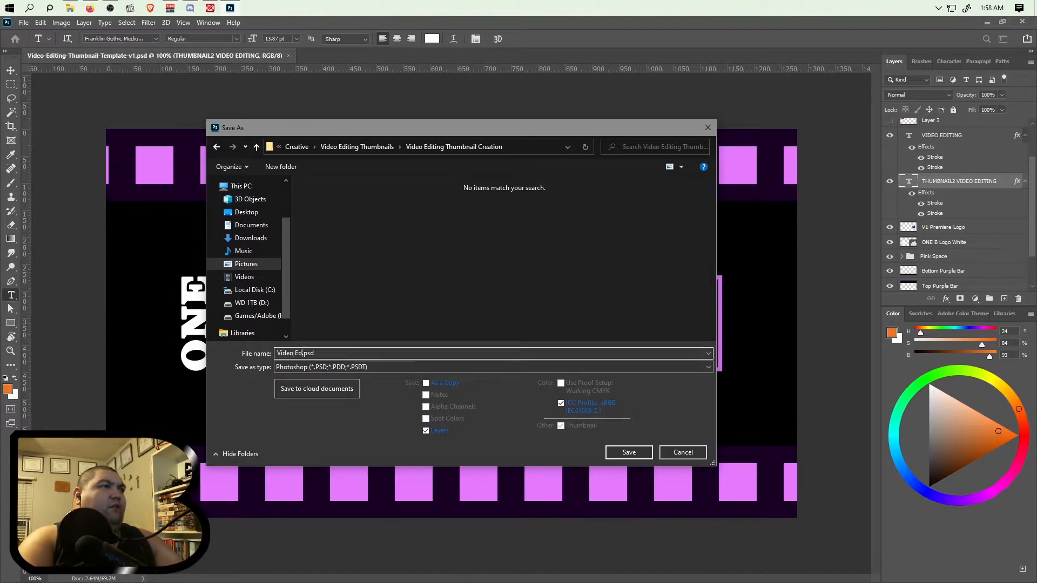
type("g T")
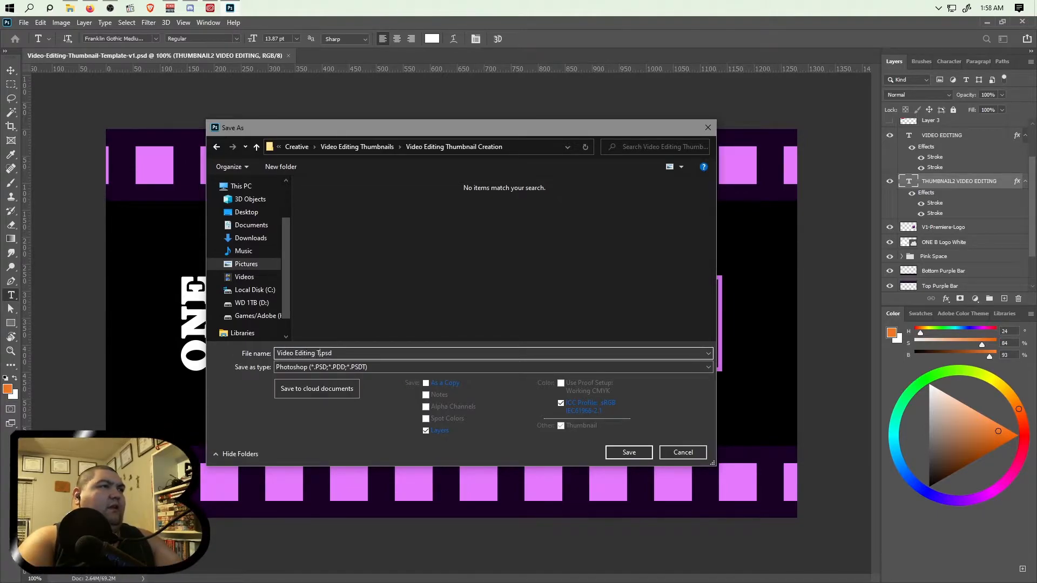
type("humbna")
type("il Templa")
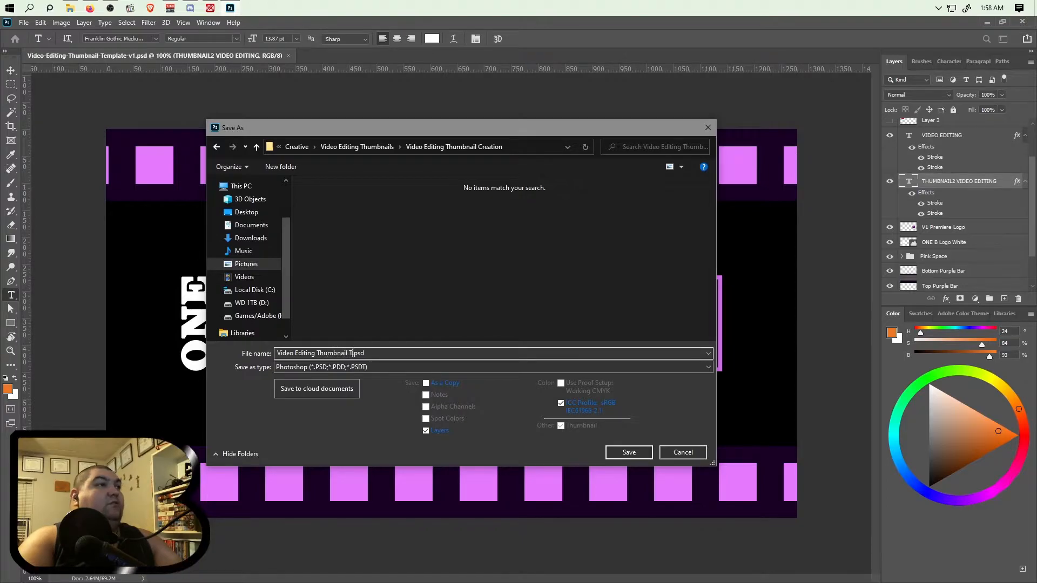
type("te Creation")
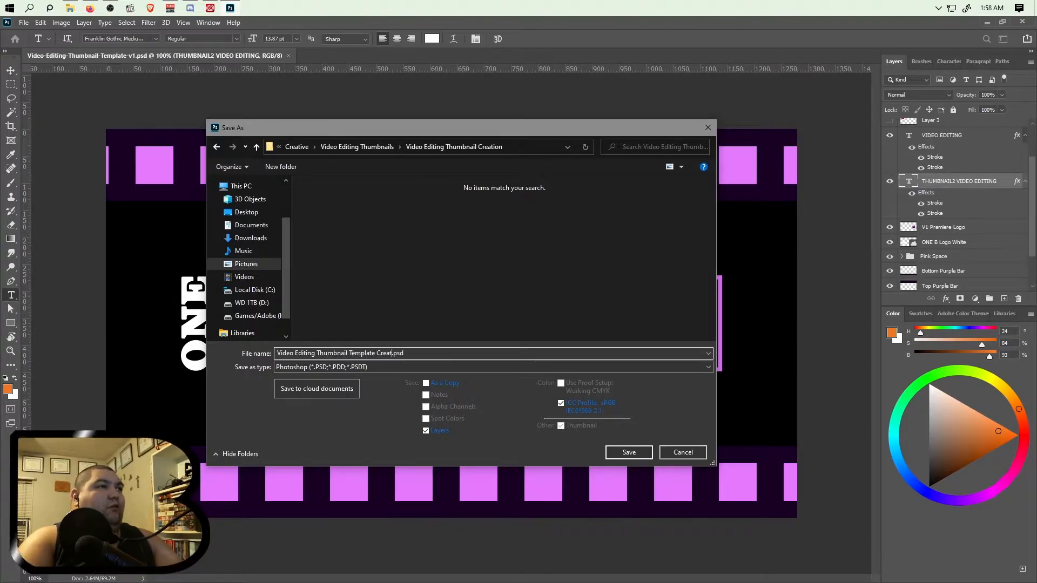
key("Return")
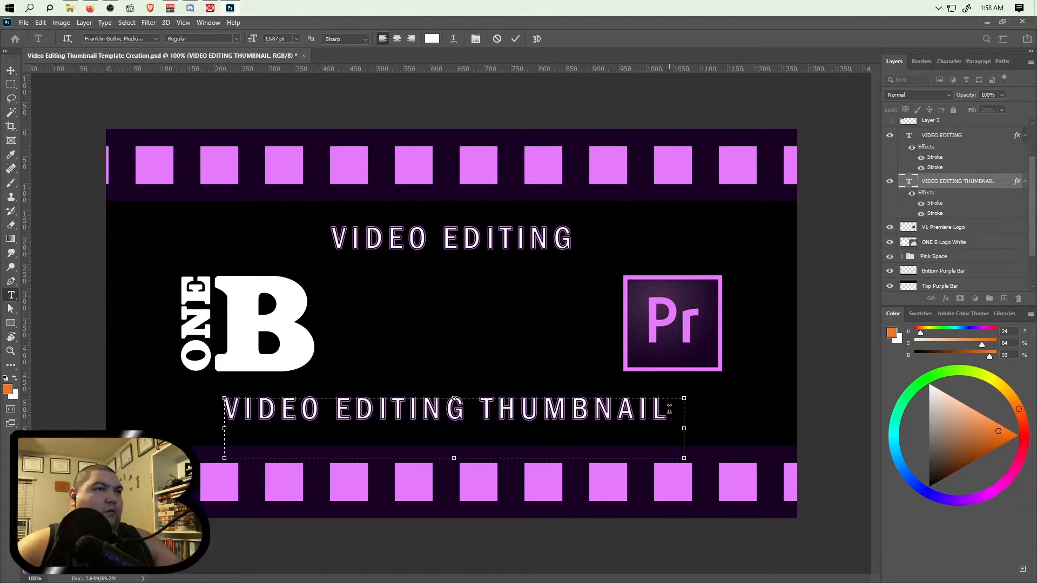
- Extend the lower title to VIDEO EDITING THUMBNAIL TEMPLATE CREATION and shrink its text box to fit the two lines
type("TE")
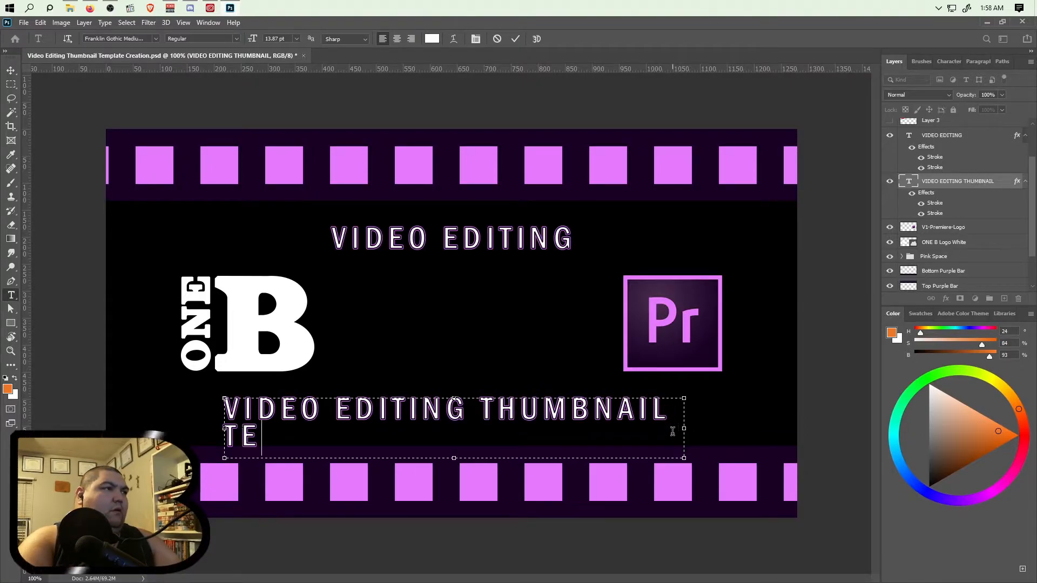
type("MPLATE CREATION")
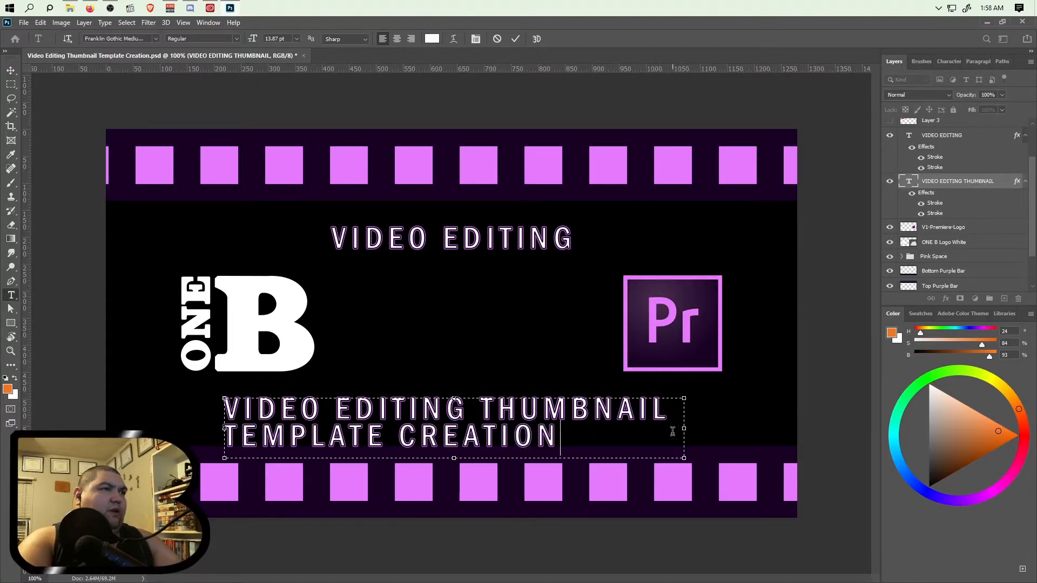
left_click_drag(684, 429, 667, 429)
scroll(519, 384, "up", 4)
left_click_drag(412, 493, 413, 478)
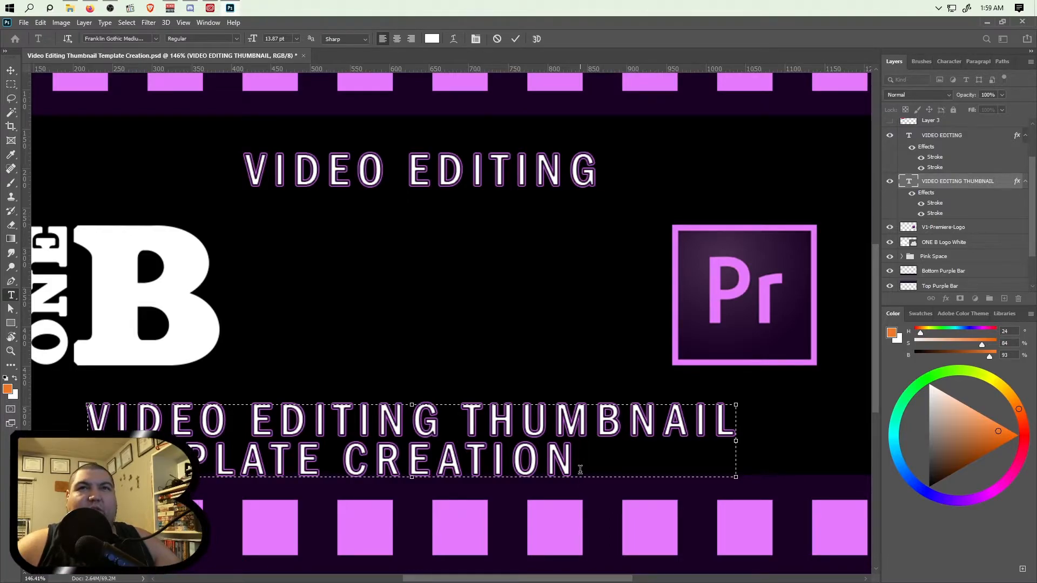
- Center-align all of the lower title's text and set its leading to 14 pt
key("ctrl+a")
left_click(946, 61)
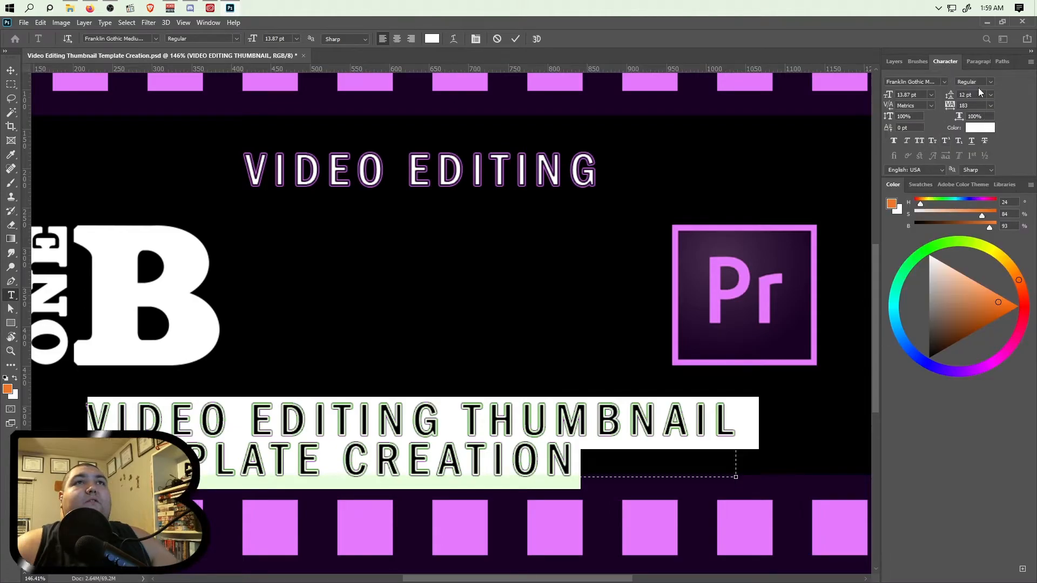
left_click(973, 62)
left_click(922, 81)
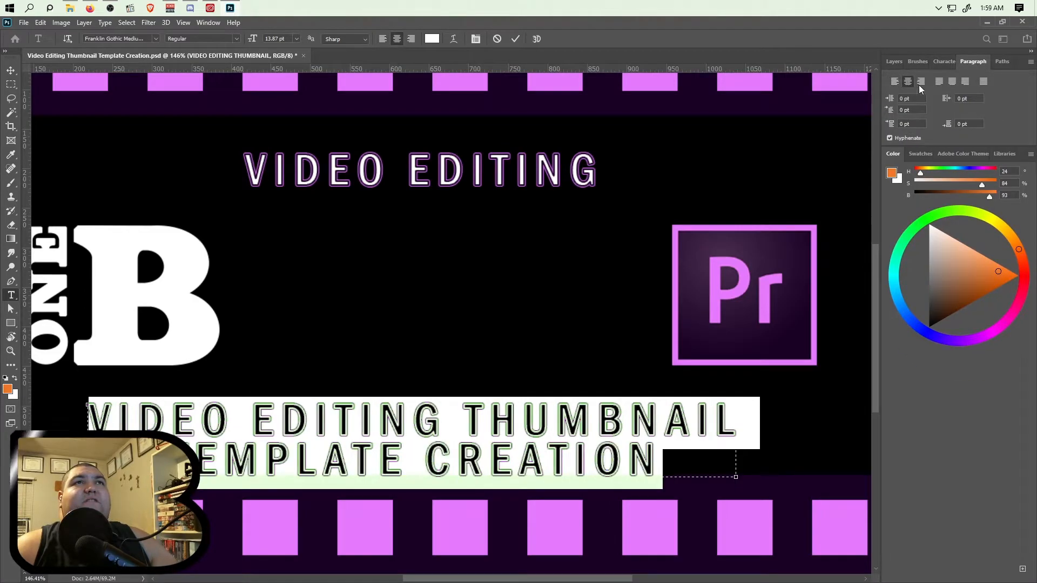
left_click(938, 62)
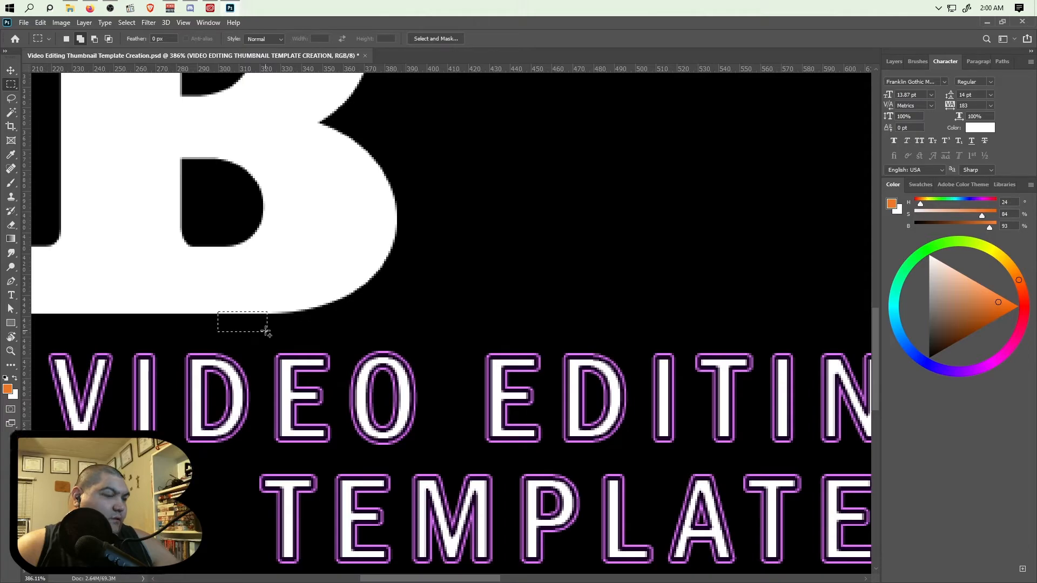
- Gauge the gap between the ONE B logo's lower edge and the lower title with a rectangular marquee
left_click(232, 320)
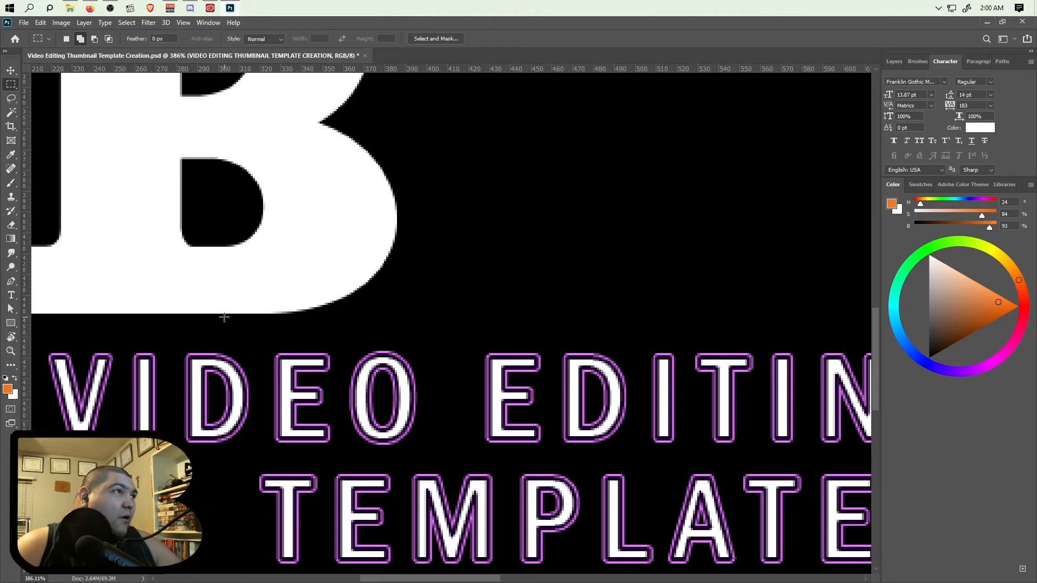
left_click_drag(223, 316, 270, 351)
key("ctrl+0")
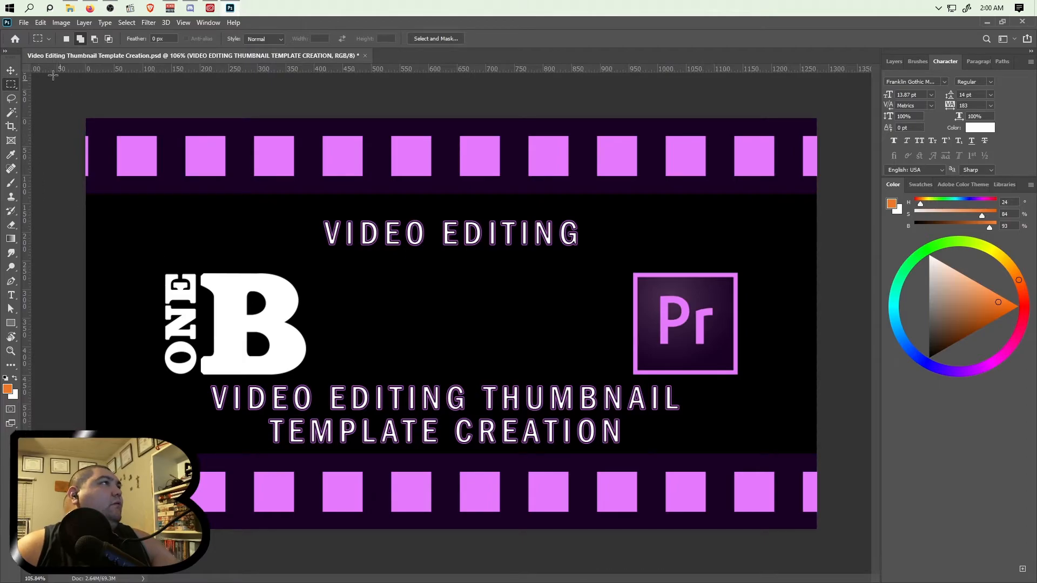
- Save the thumbnail document under its current file name
left_click(25, 23)
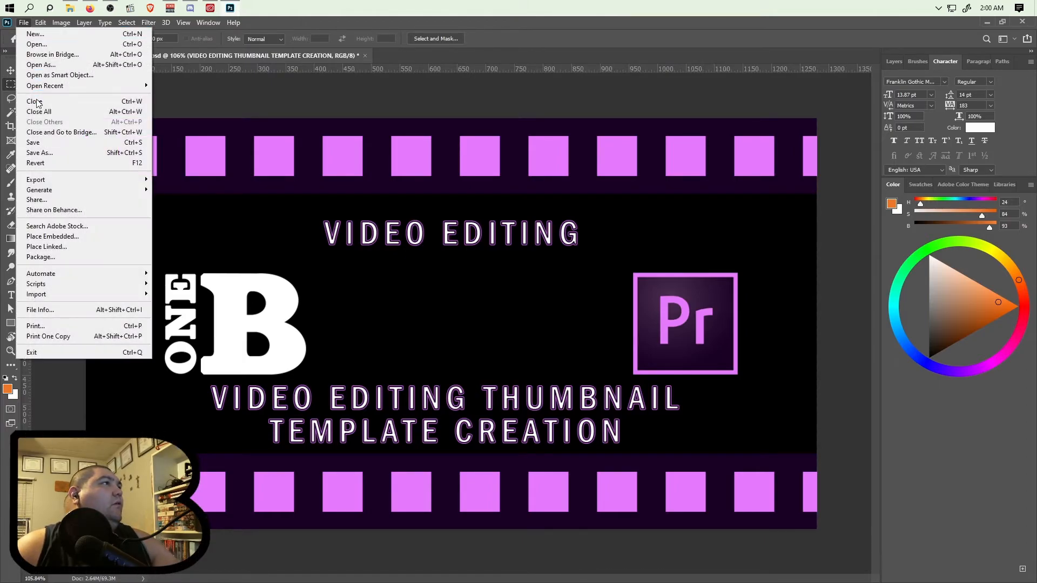
left_click(47, 142)
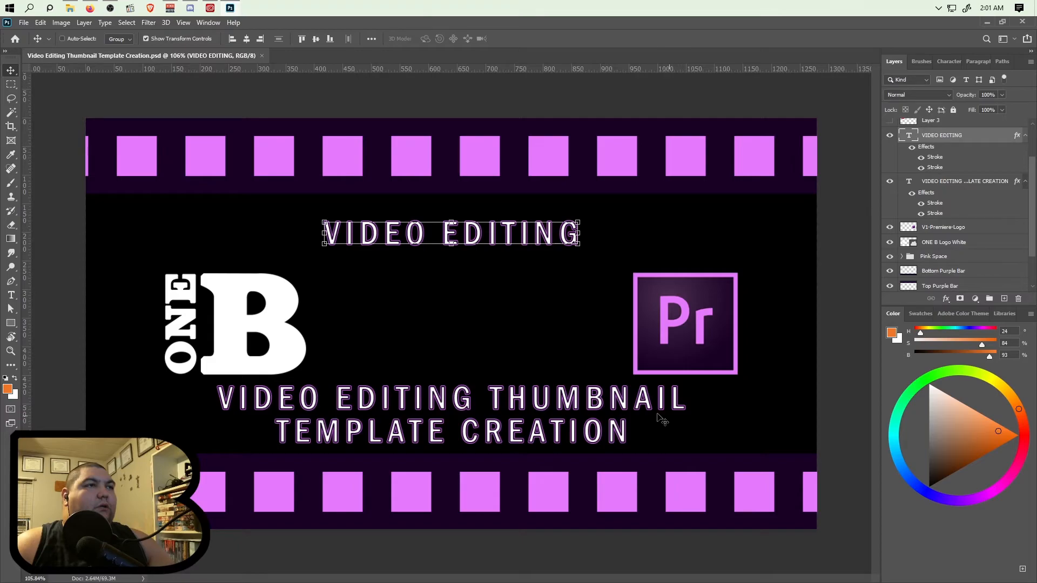